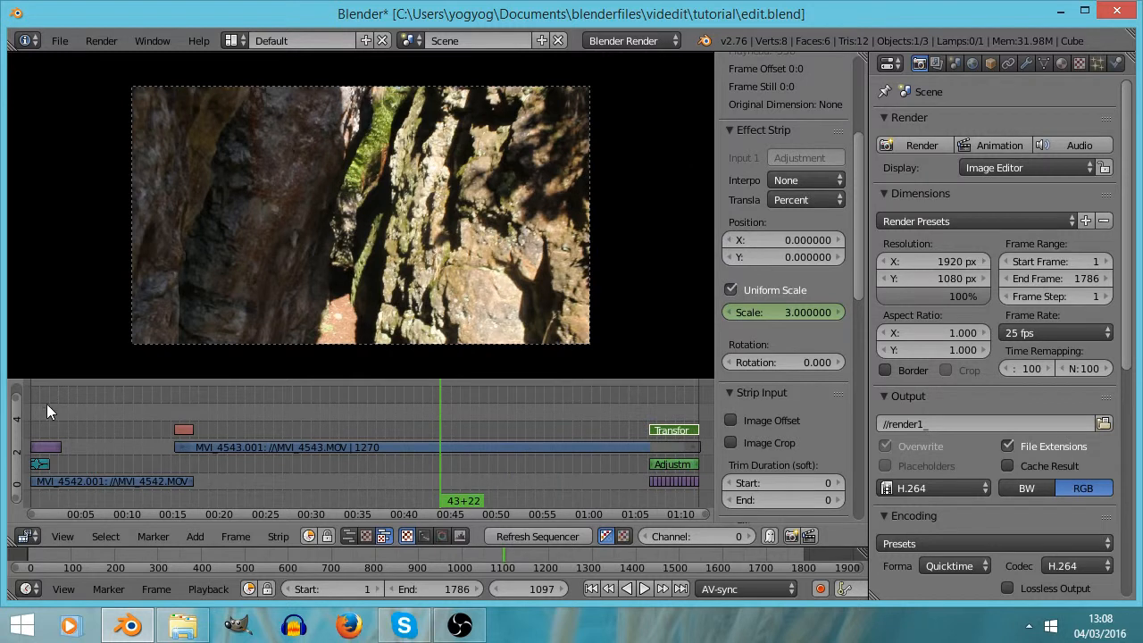
# Mute the title.png image strip at the start of the sequence with the playhead over the title
pyautogui.click(47, 404)
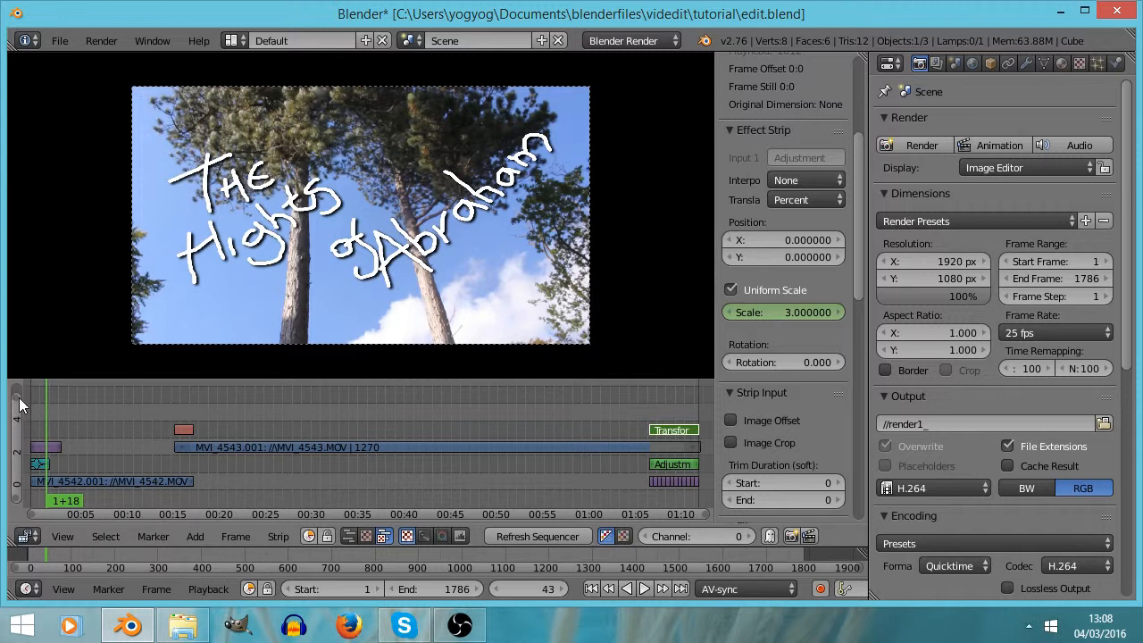
pyautogui.click(42, 446)
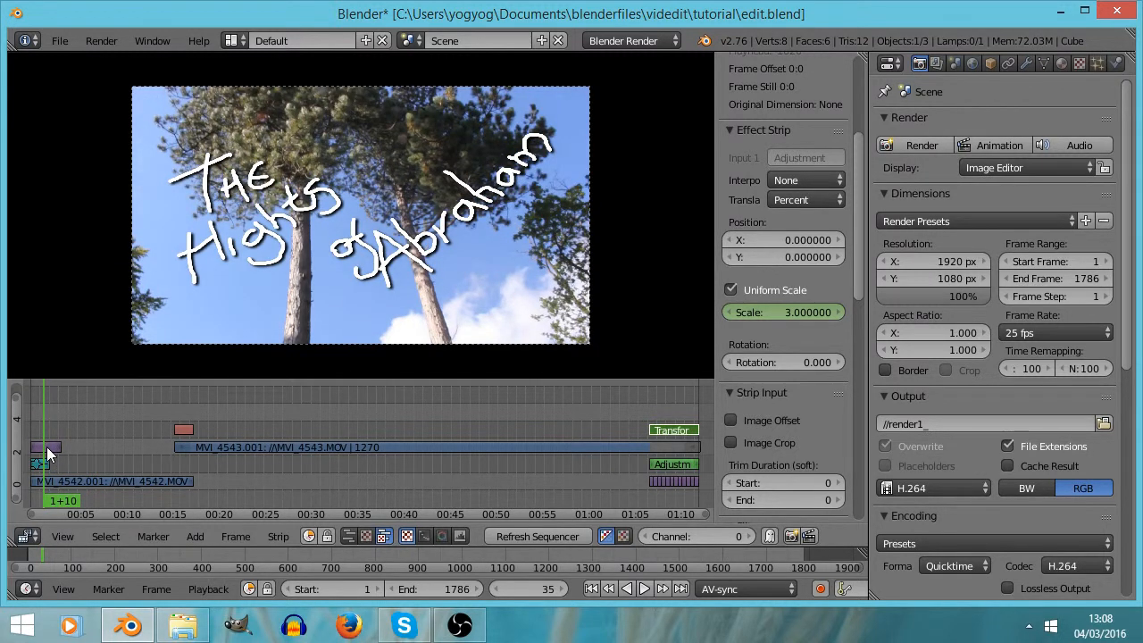
pyautogui.rightClick(47, 448)
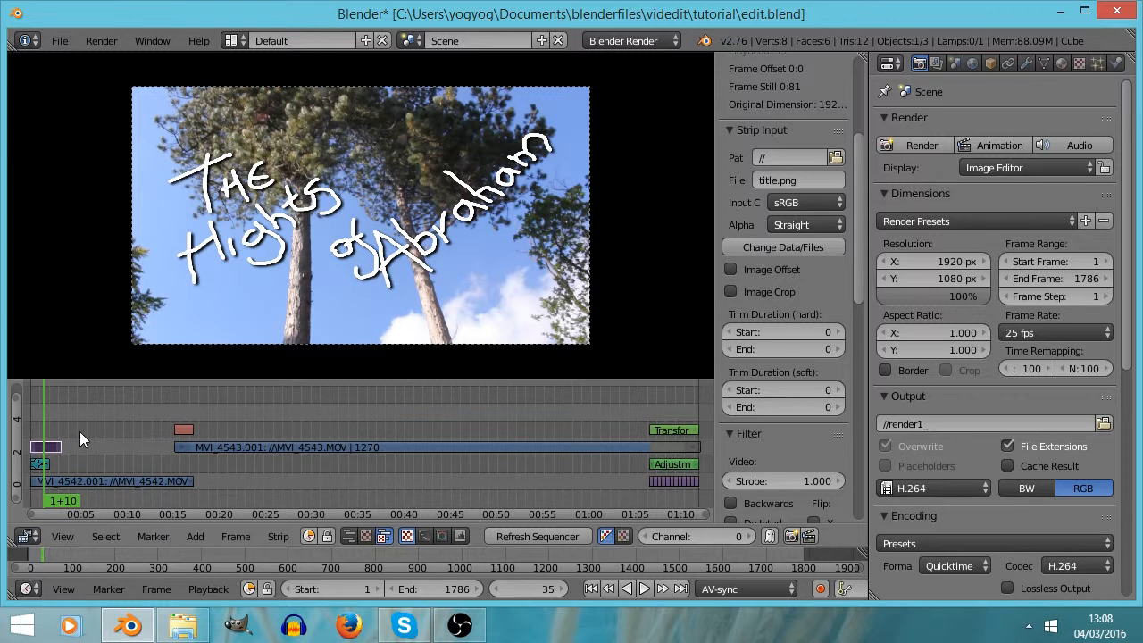
pyautogui.press('h')
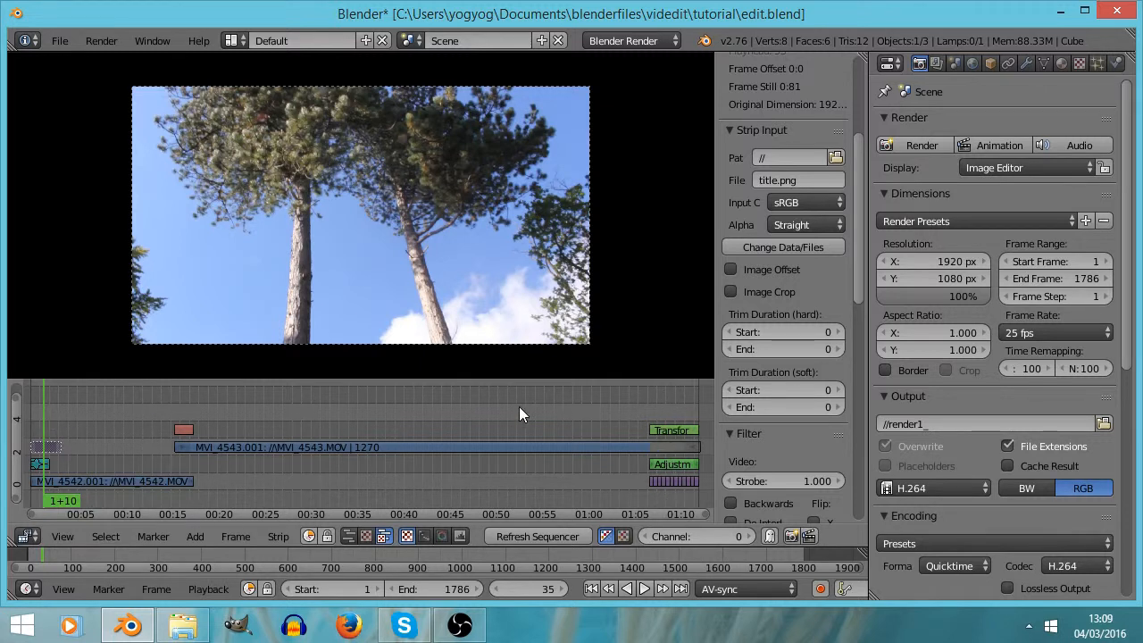
# Mute and unmute the marimba4.wav sound strip, and unmute the title.png image strip
pyautogui.rightClick(40, 462)
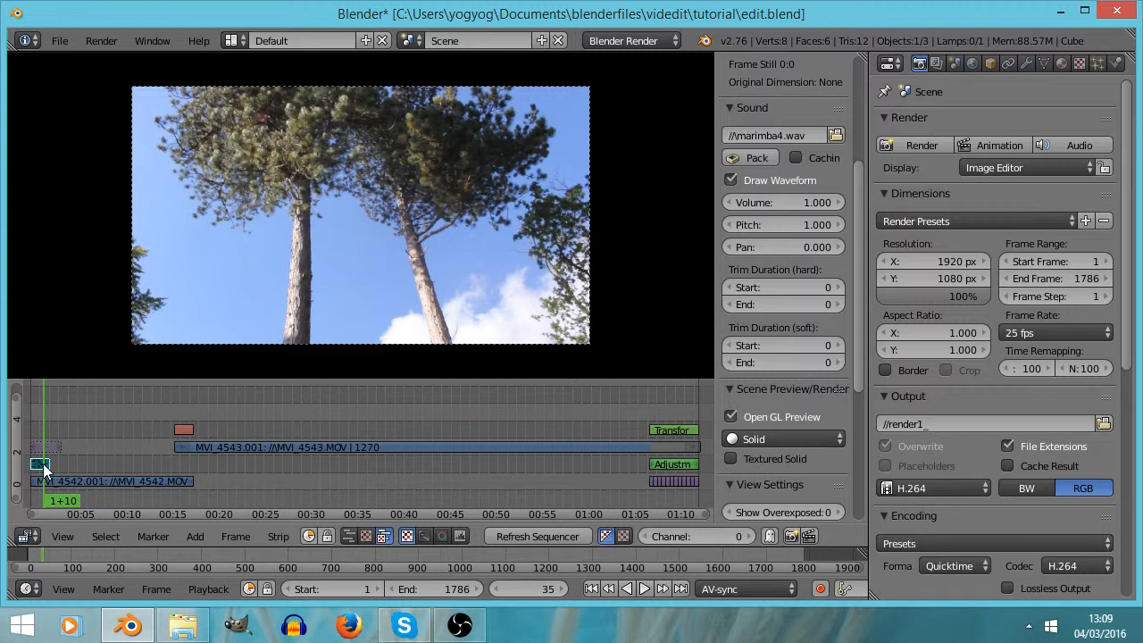
pyautogui.press('h')
pyautogui.hotkey('alt', 'h')
pyautogui.rightClick(50, 445)
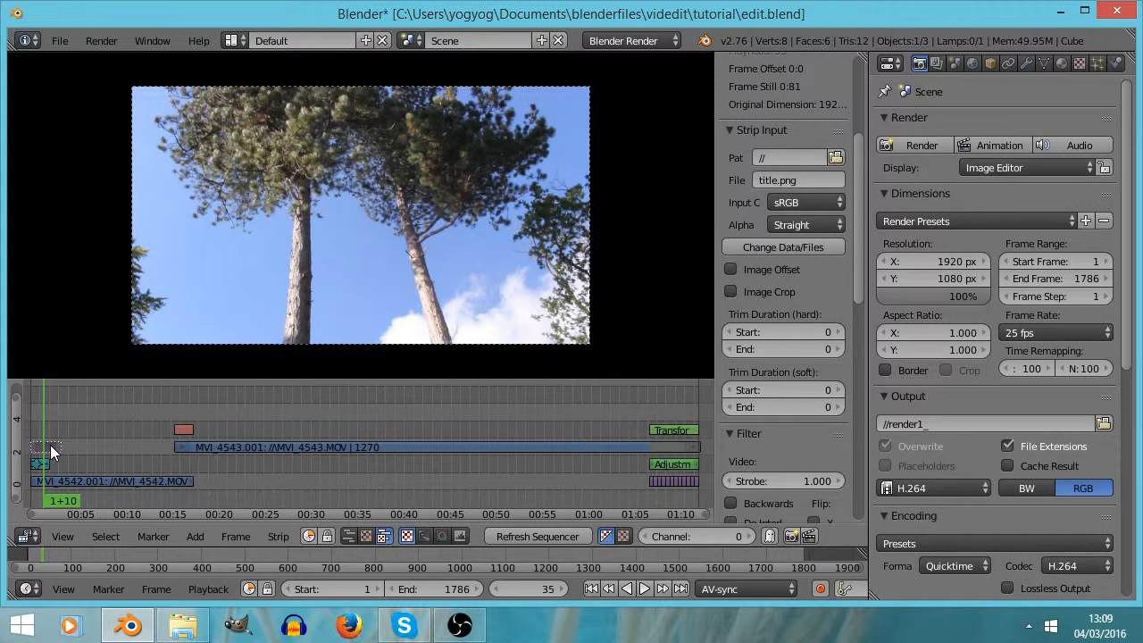
pyautogui.hotkey('alt', 'h')
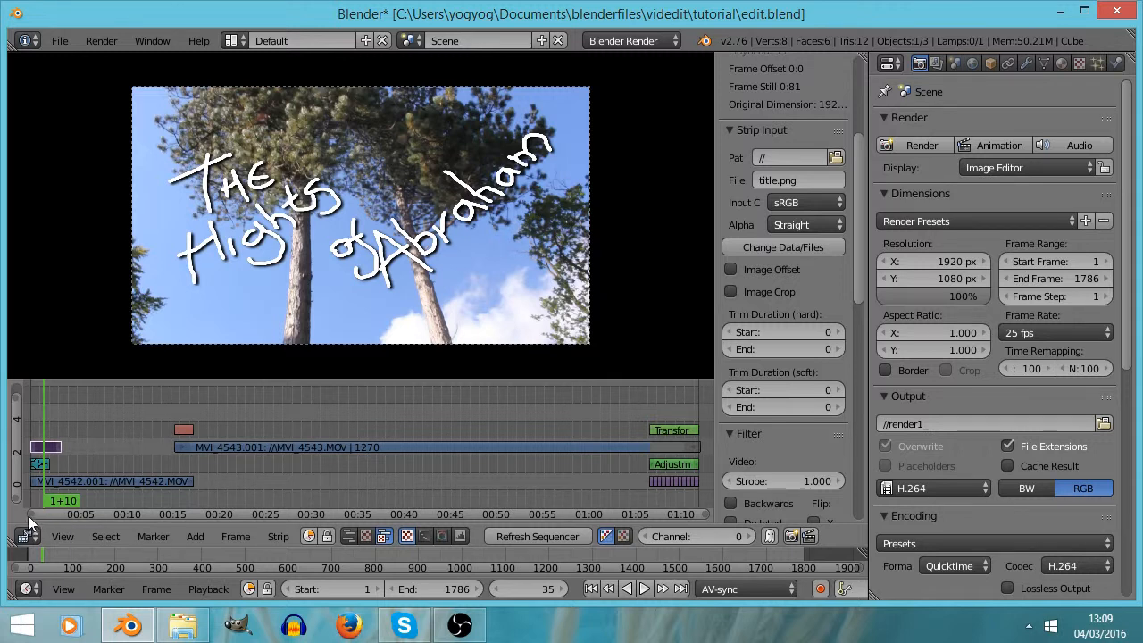
# Move the Transform, Adjustment and logo image strips at the end of the sequence up three channels together
pyautogui.moveTo(33, 514); pyautogui.dragTo(644, 520)
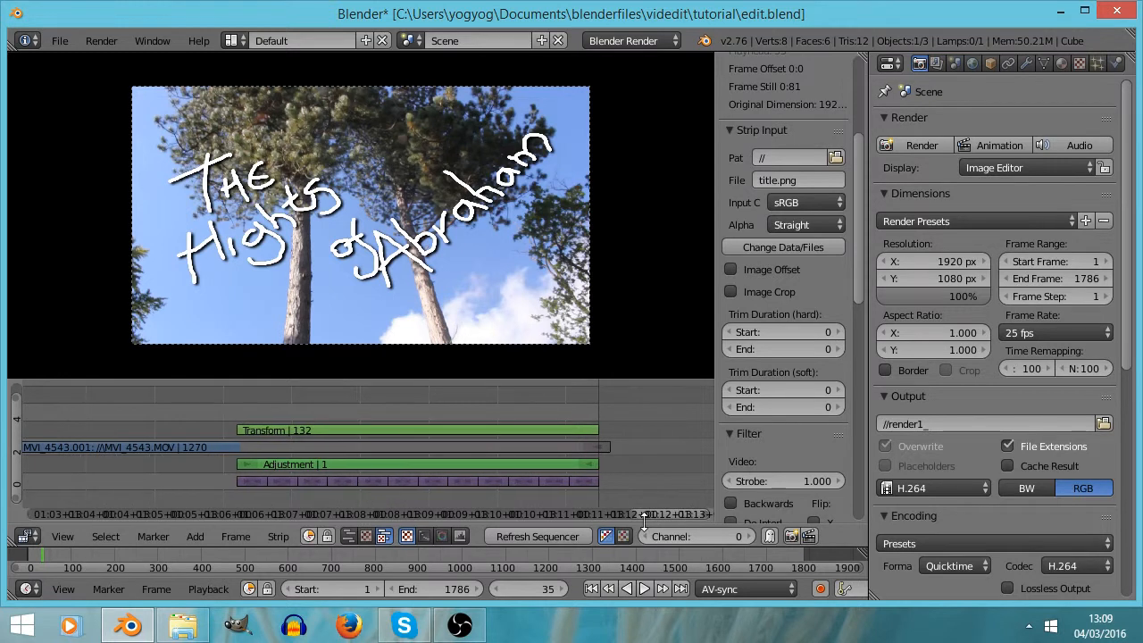
pyautogui.click(325, 406)
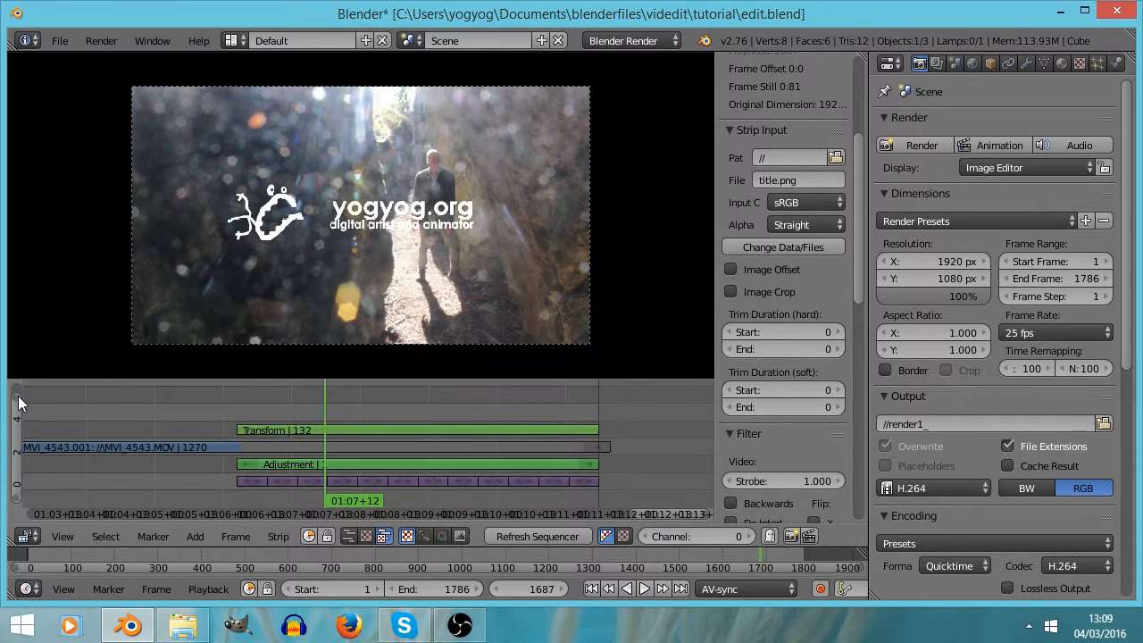
pyautogui.moveTo(18, 397); pyautogui.dragTo(14, 367)
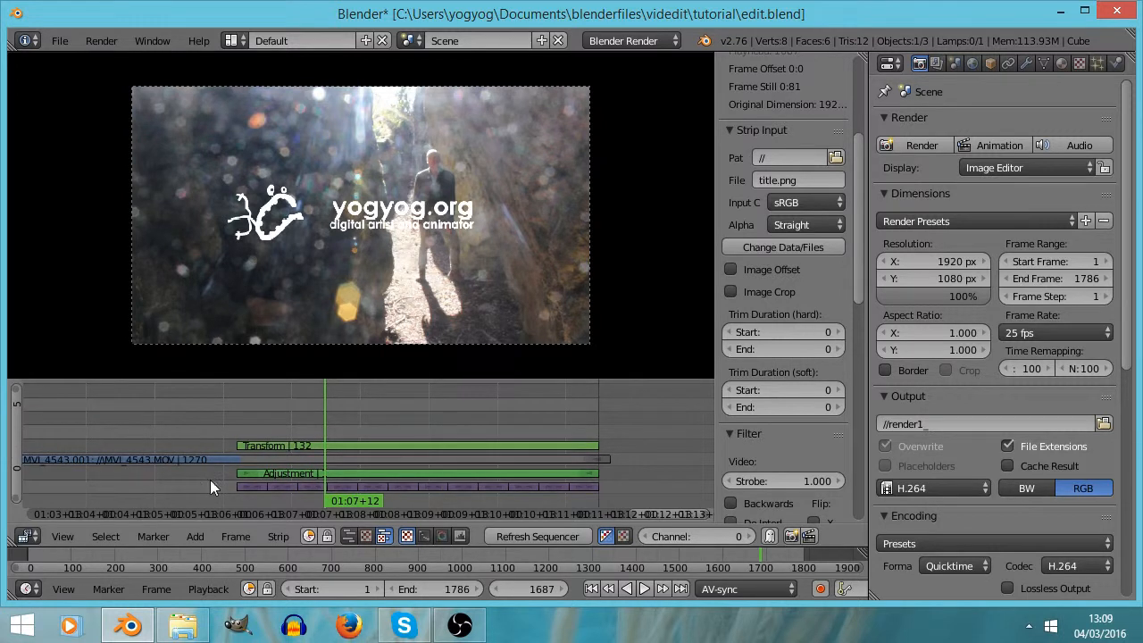
pyautogui.click(280, 451)
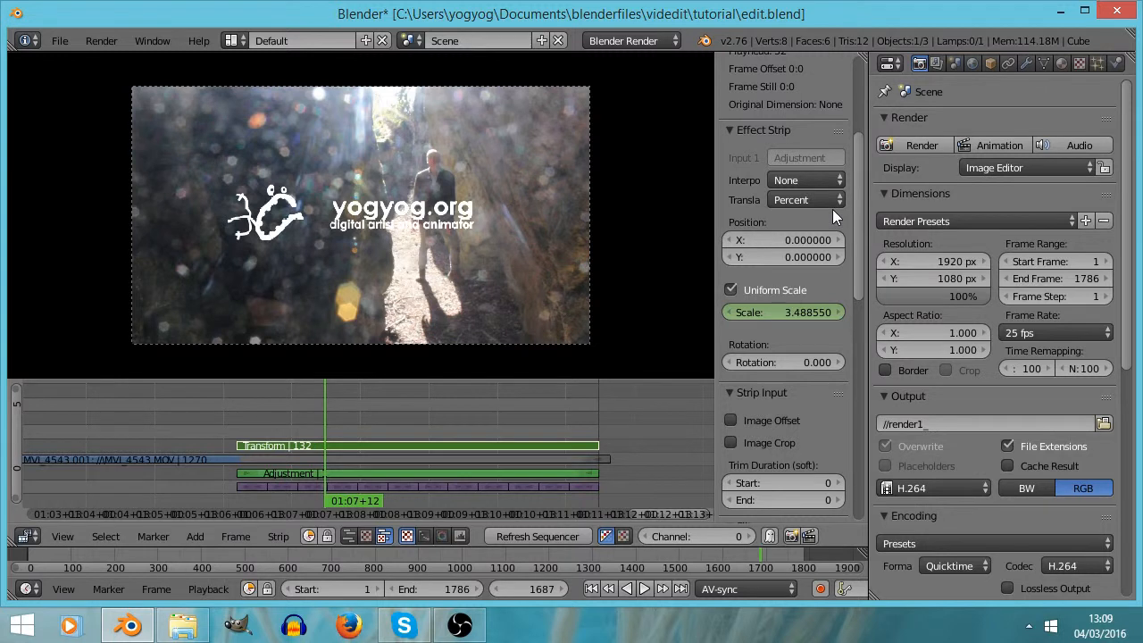
pyautogui.scroll(6, 833, 209)
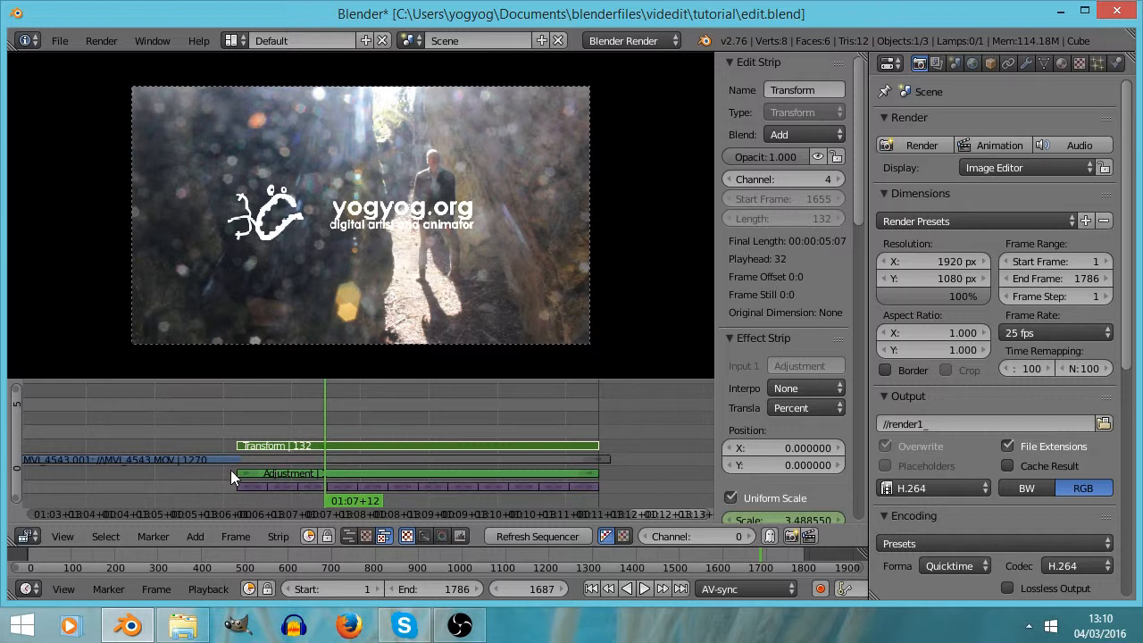
pyautogui.press('b')
pyautogui.moveTo(229, 472); pyautogui.dragTo(616, 501)
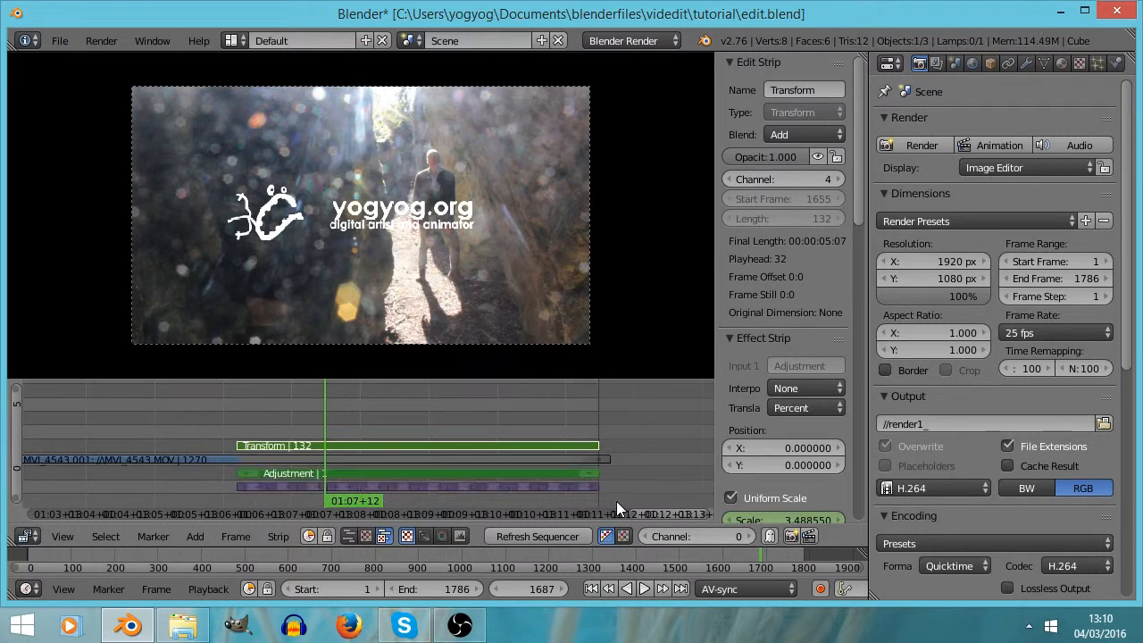
pyautogui.press('g')
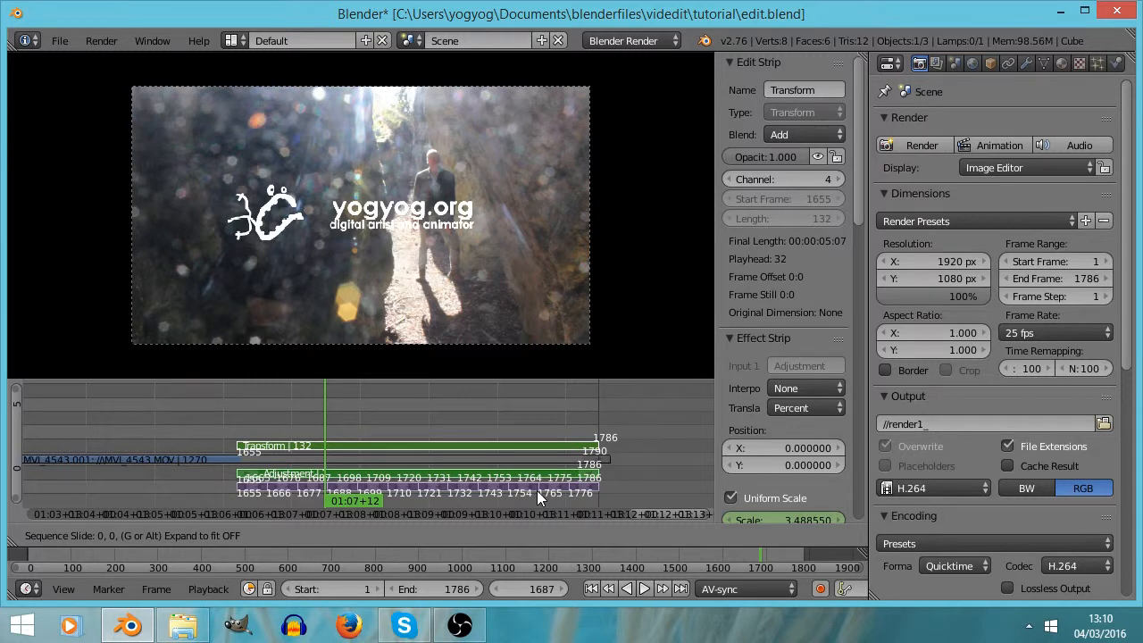
pyautogui.press('y')
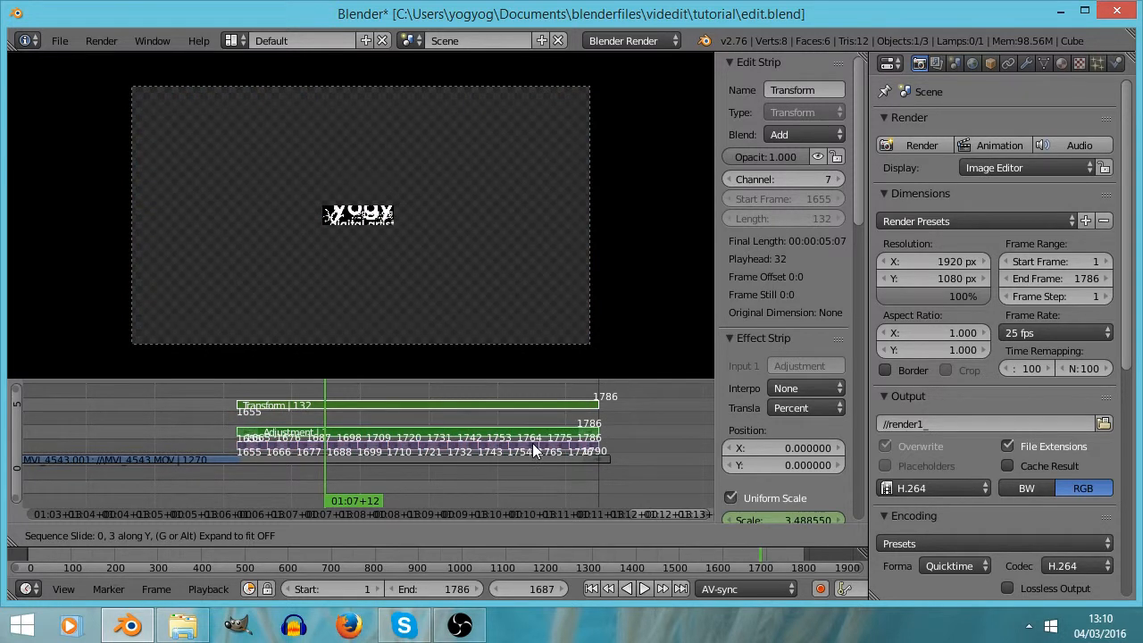
pyautogui.click(532, 443)
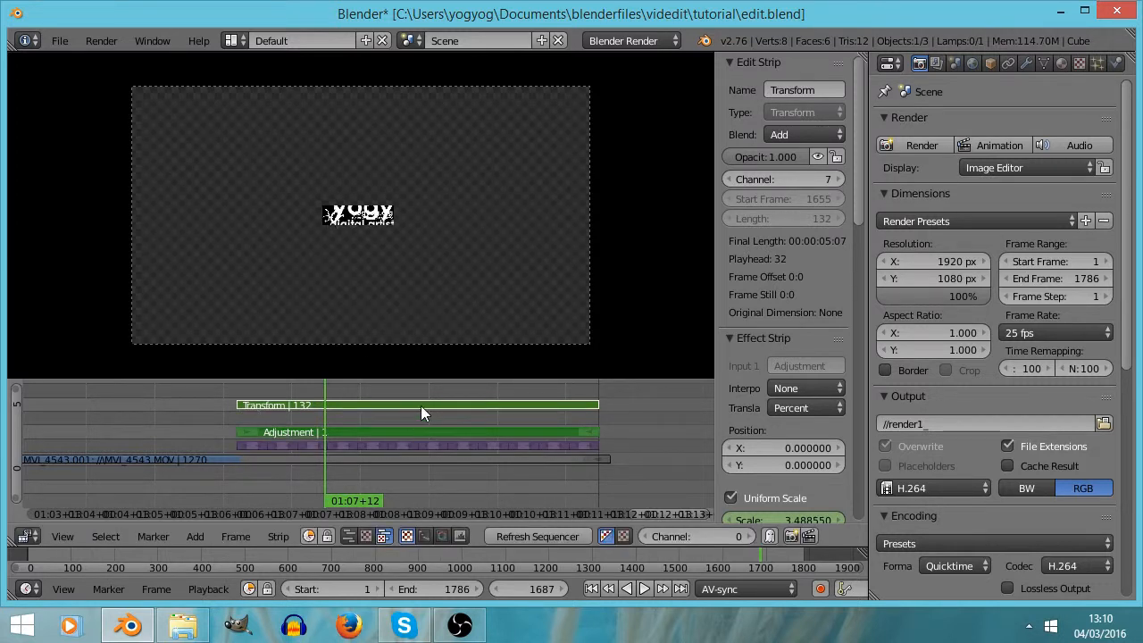
# Set the Transform strip's blend mode to Replace and play back the logo animation
pyautogui.click(796, 135)
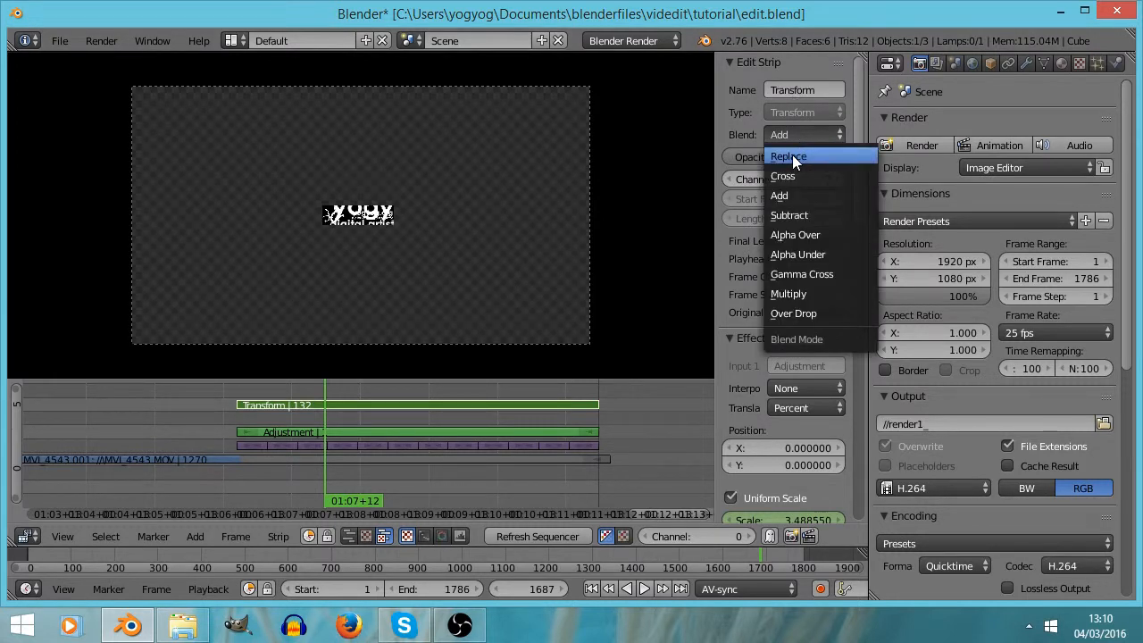
pyautogui.click(792, 157)
pyautogui.hotkey('alt', 'a')
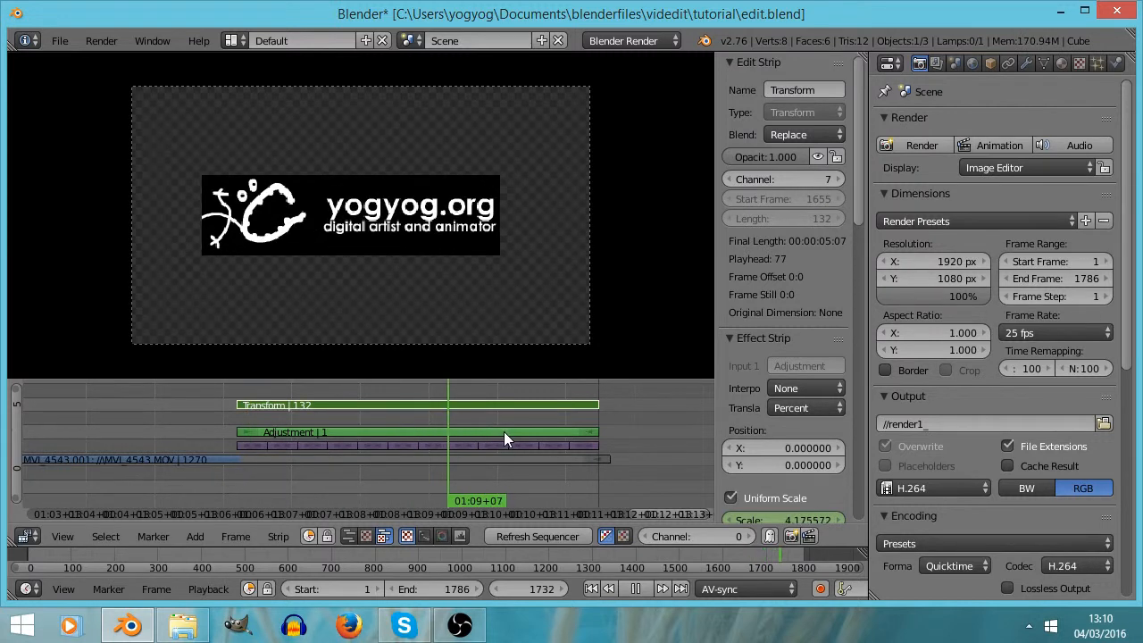
pyautogui.hotkey('alt', 'a')
# Group the Transform, Adjustment and logo image strips into a single meta strip
pyautogui.moveTo(407, 446); pyautogui.dragTo(297, 437)
pyautogui.rightClick(303, 435)
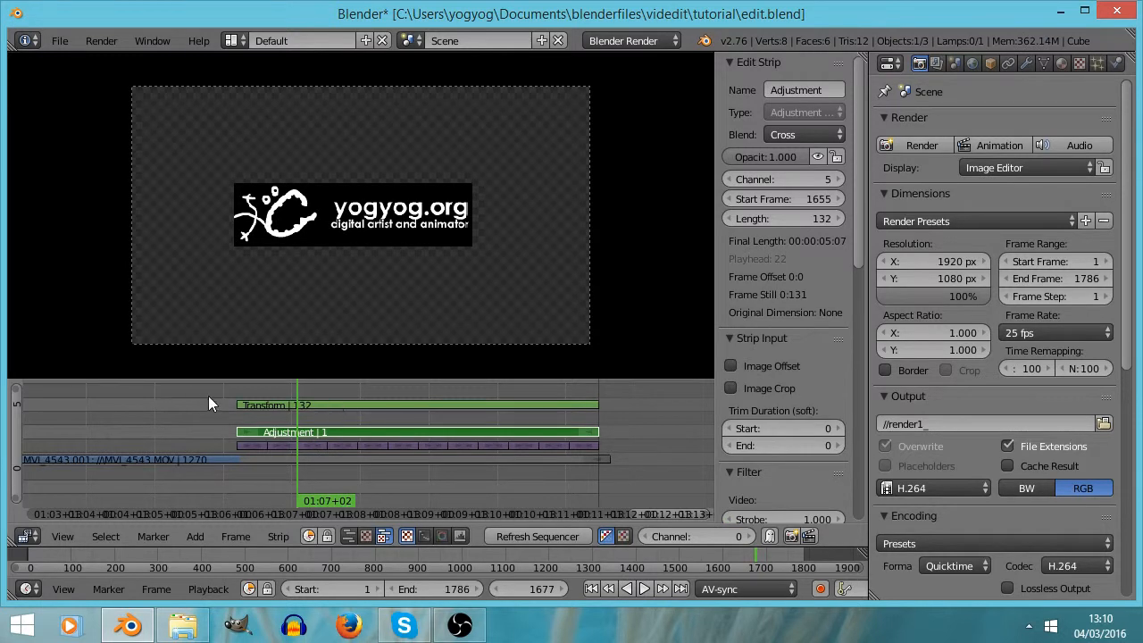
pyautogui.press('b')
pyautogui.moveTo(219, 391); pyautogui.dragTo(634, 451)
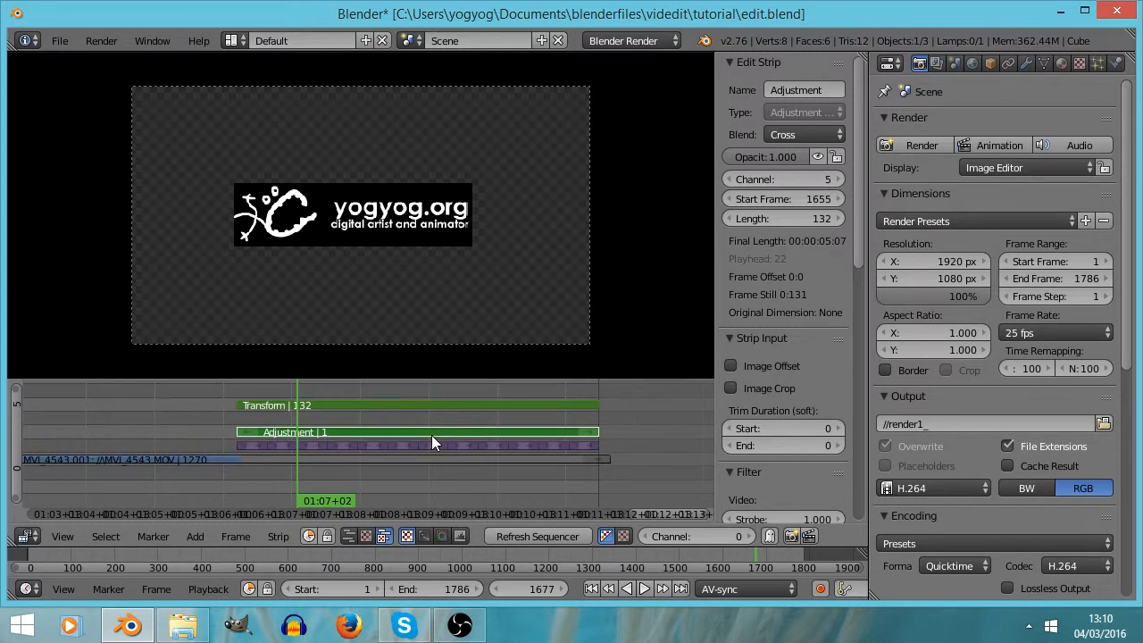
pyautogui.hotkey('ctrl', 'g')
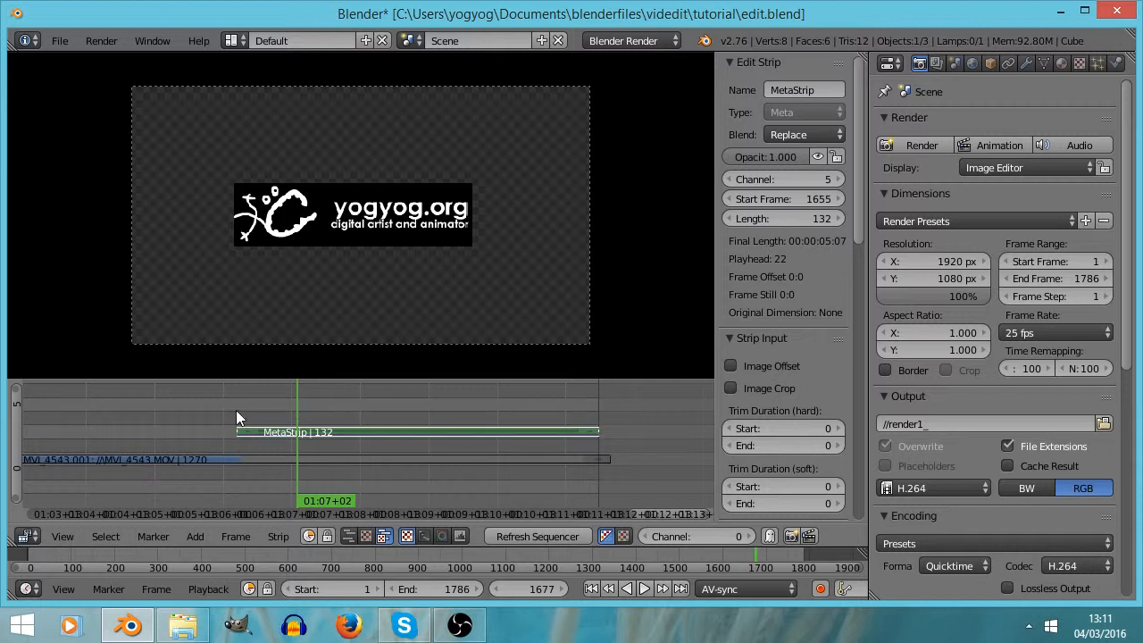
# Set the meta strip's blend mode to Add and play back the logo over the footage
pyautogui.click(402, 444)
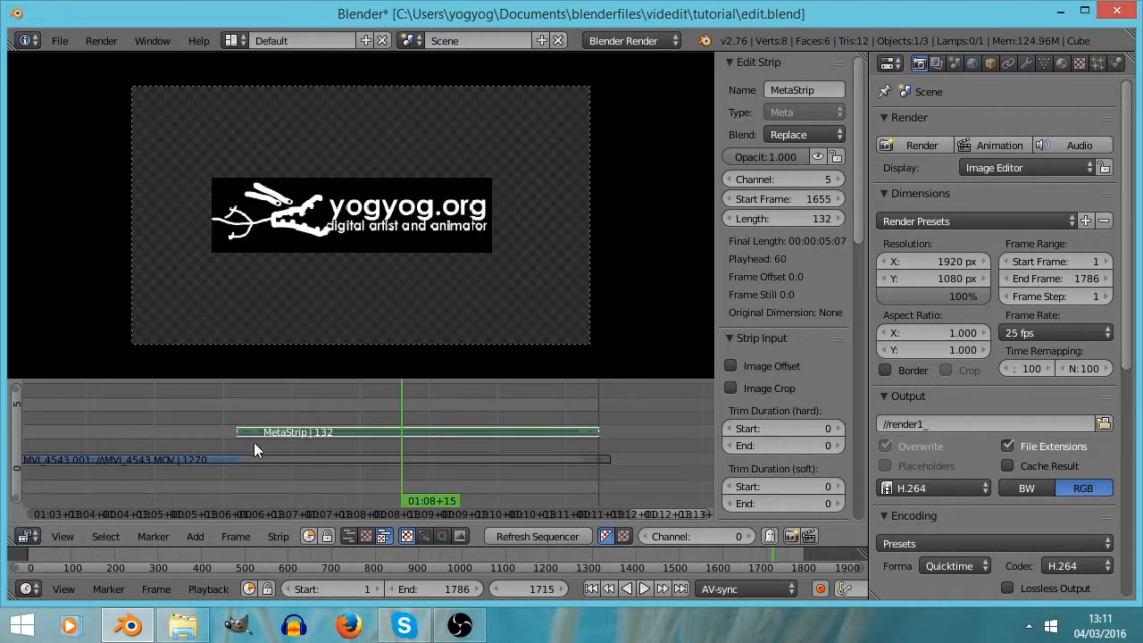
pyautogui.click(798, 138)
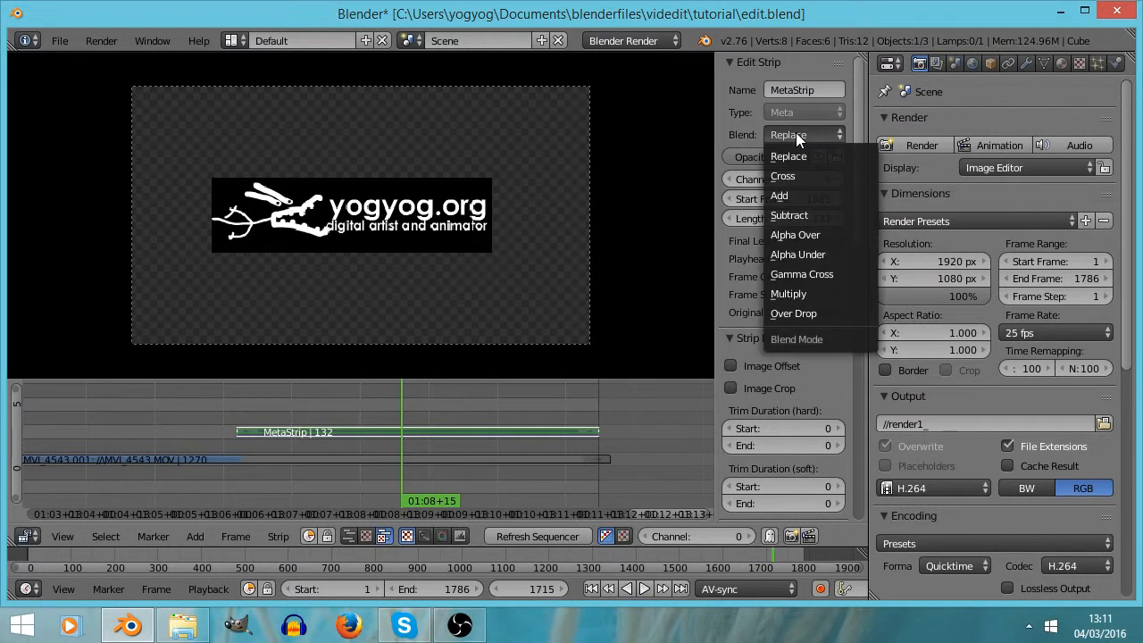
pyautogui.click(784, 194)
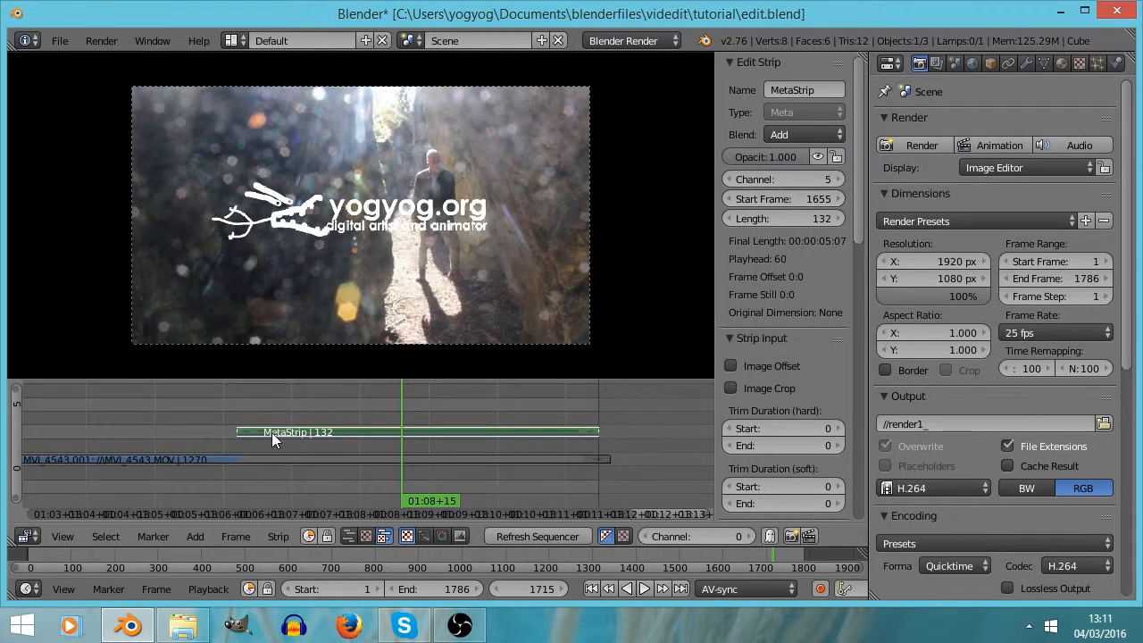
pyautogui.click(249, 405)
pyautogui.hotkey('alt', 'a')
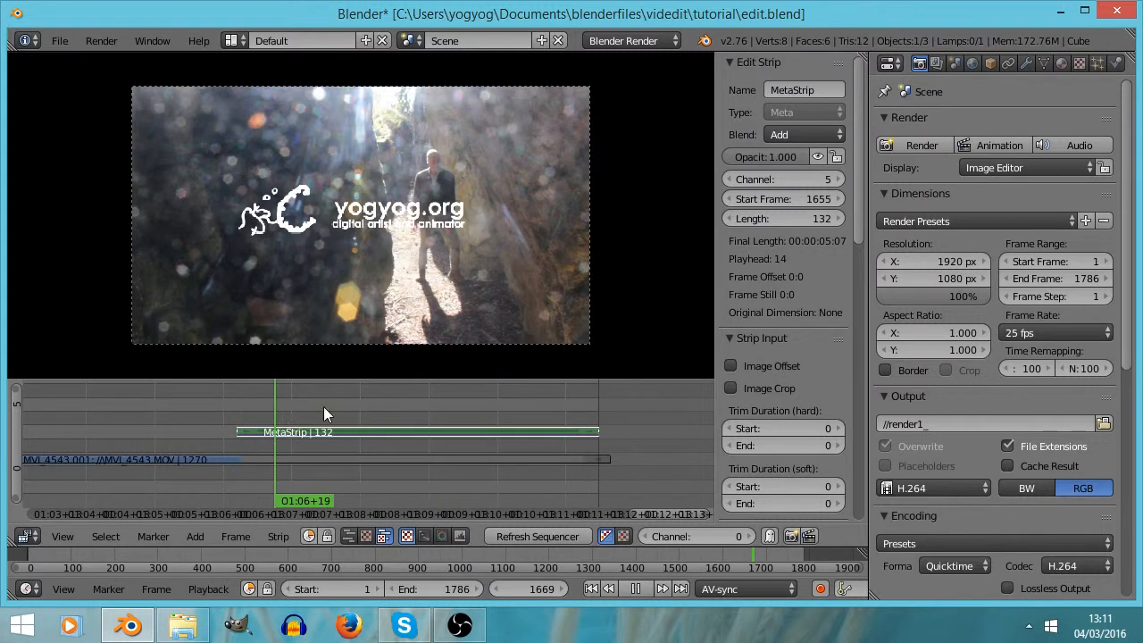
pyautogui.click(539, 415)
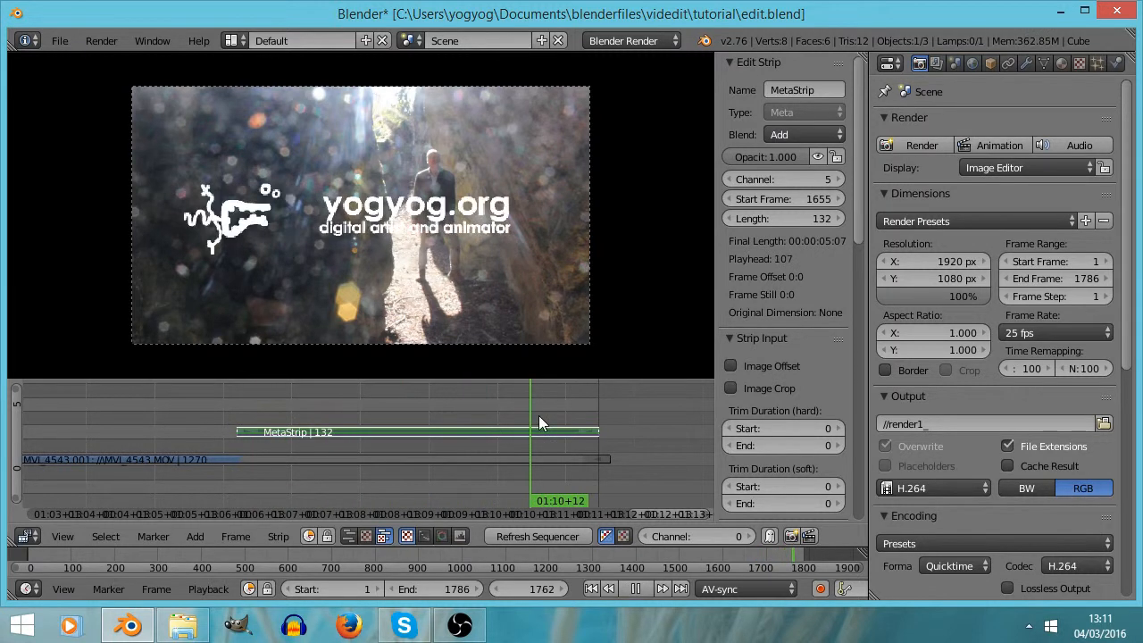
pyautogui.click(520, 419)
pyautogui.hotkey('alt', 'a')
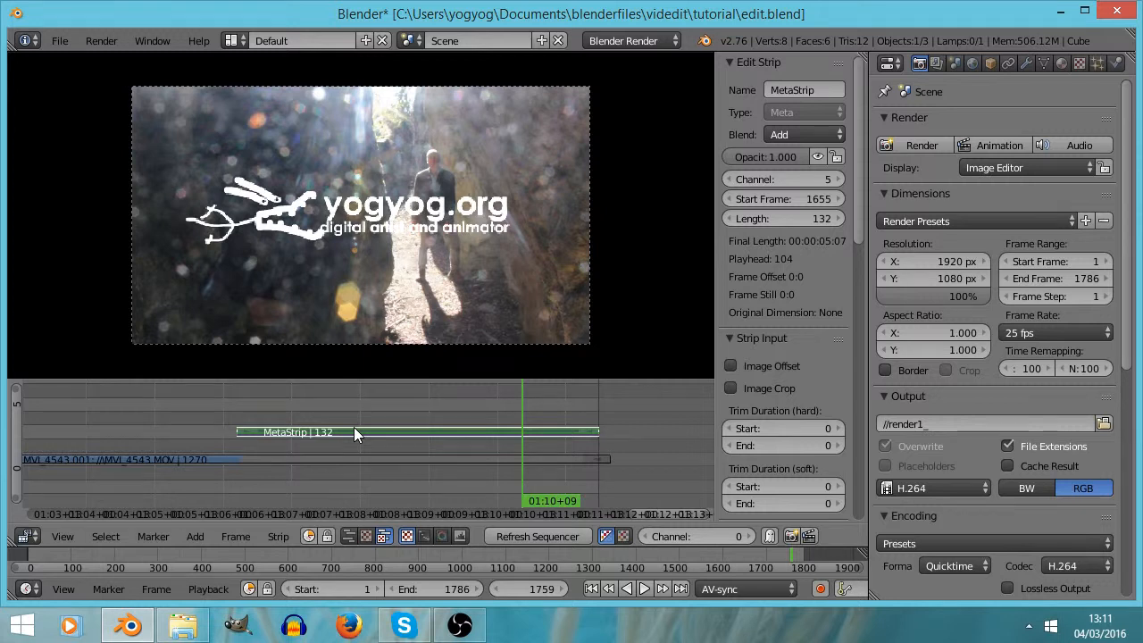
# Open the meta strip to inspect its contents, play back the logo animation inside, and return to the main sequence
pyautogui.press('Tab')
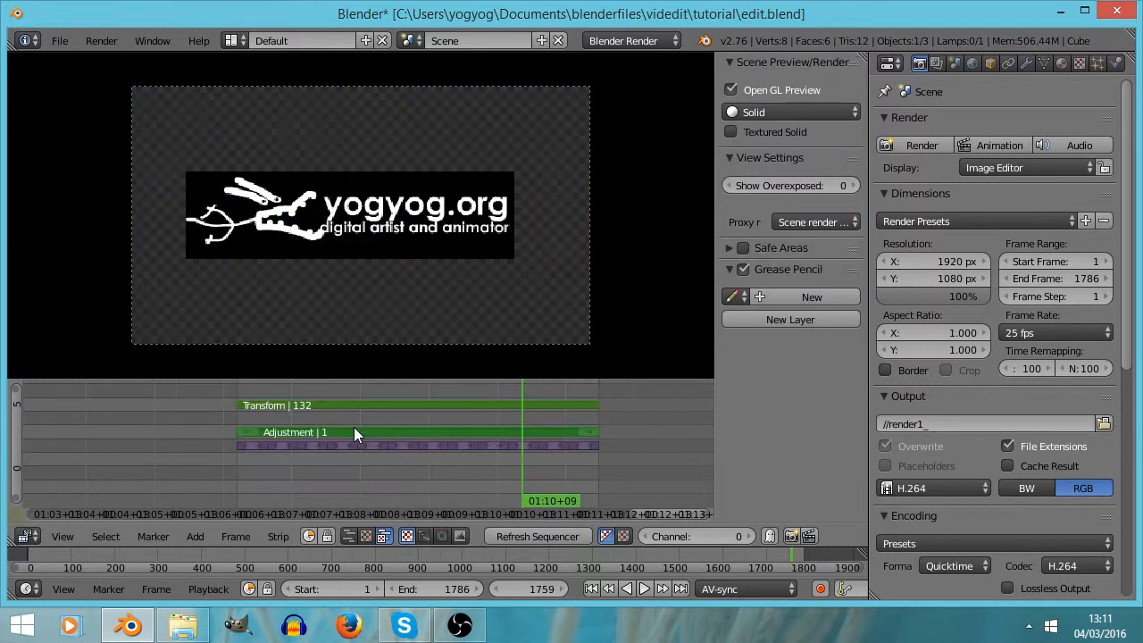
pyautogui.click(246, 484)
pyautogui.hotkey('alt', 'a')
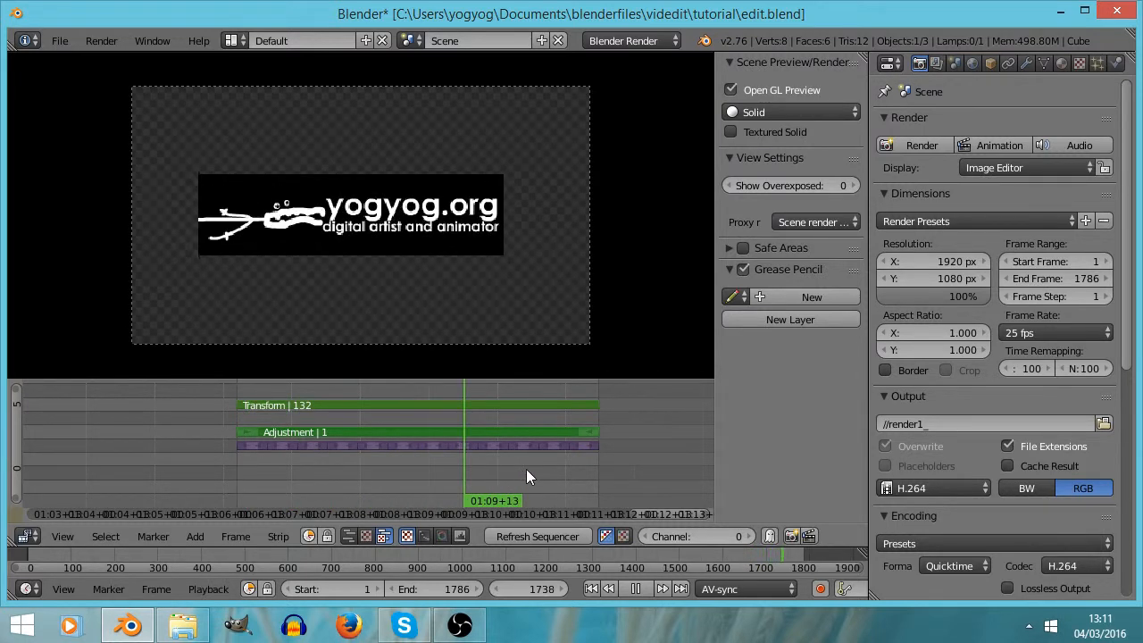
pyautogui.hotkey('alt', 'a')
pyautogui.moveTo(591, 470); pyautogui.dragTo(578, 470)
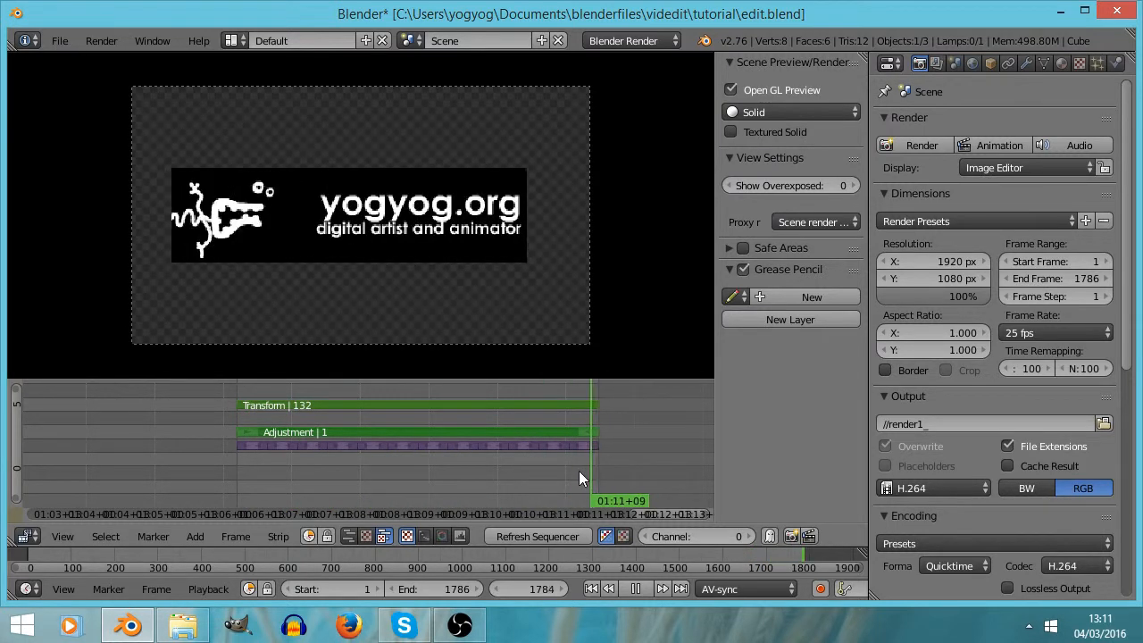
pyautogui.press('Tab')
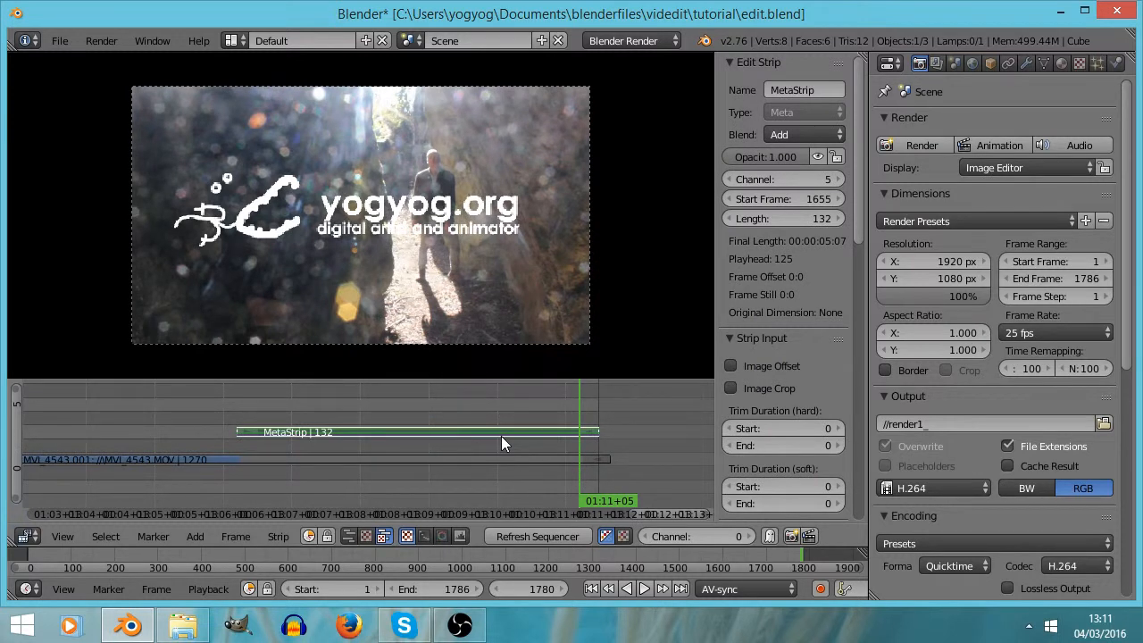
# Separate the meta strip into its original strips and restore the group
pyautogui.hotkey('alt', 'm')
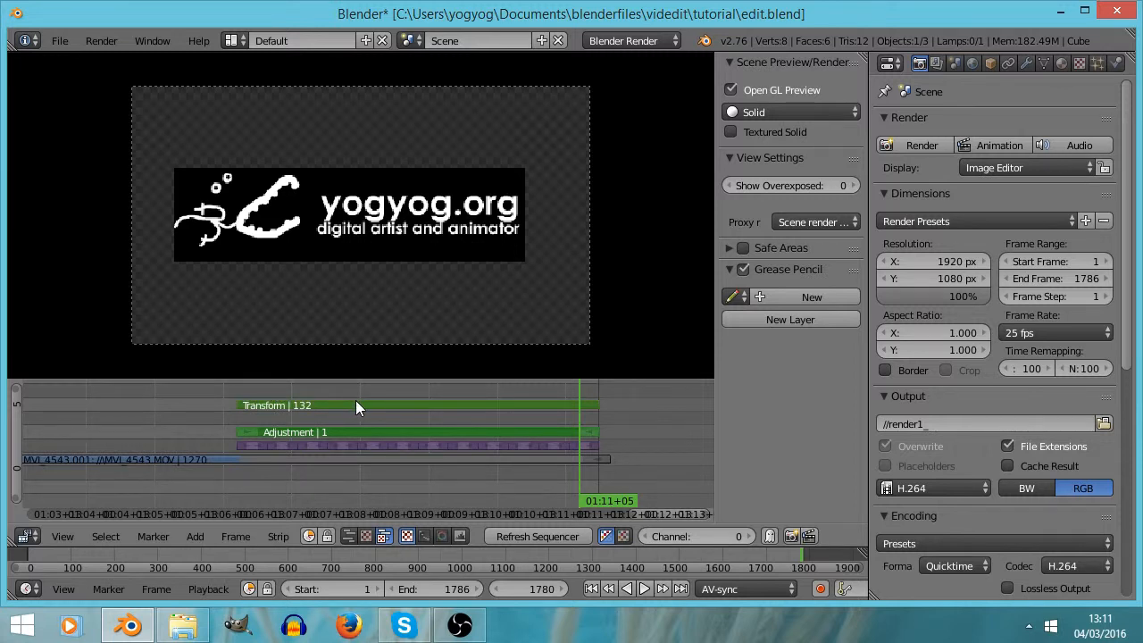
pyautogui.hotkey('ctrl', 'g')
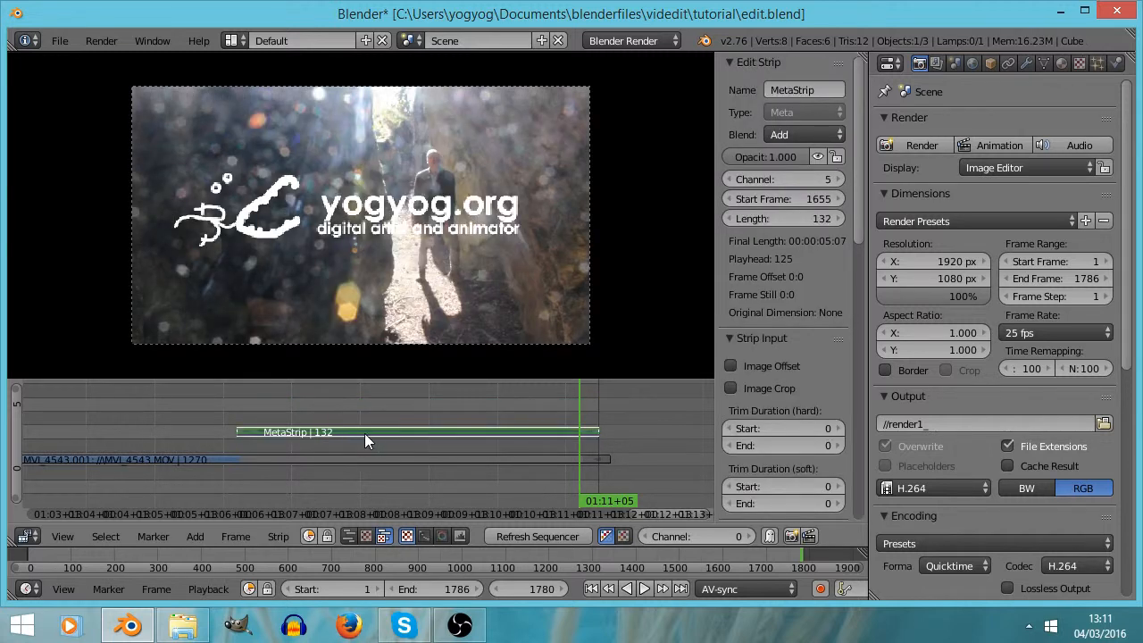
# Preview the MVI_4543.MOV strip at 01:01+21 and bring the whole edit into view
pyautogui.click(366, 433)
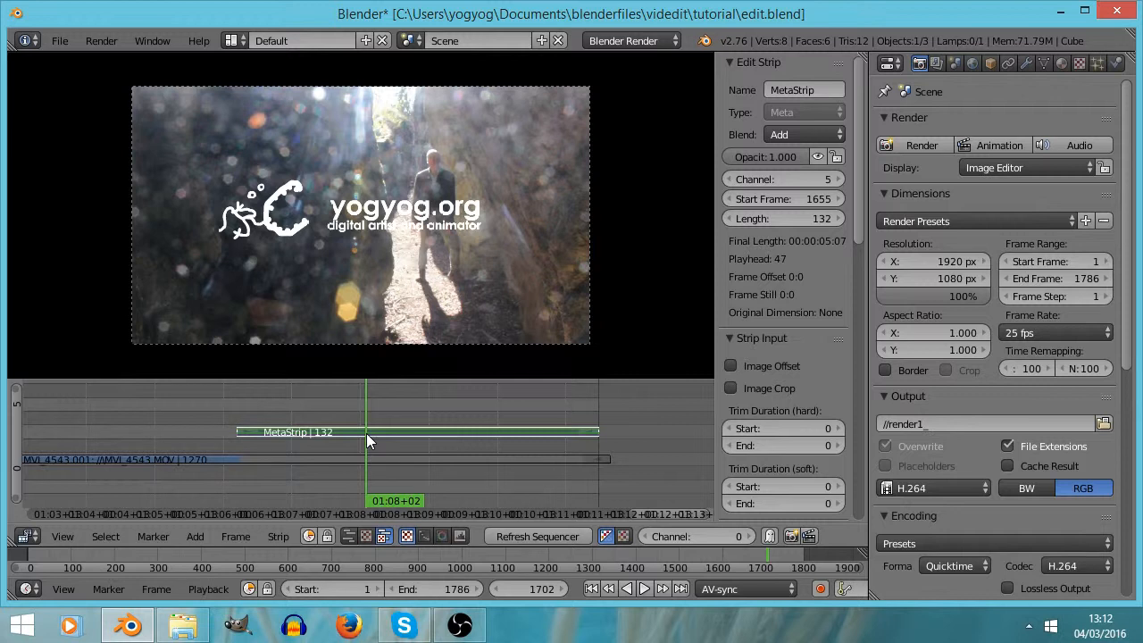
pyautogui.keyDown('ctrl'); pyautogui.scroll(-1, 353, 453); pyautogui.keyUp('ctrl')
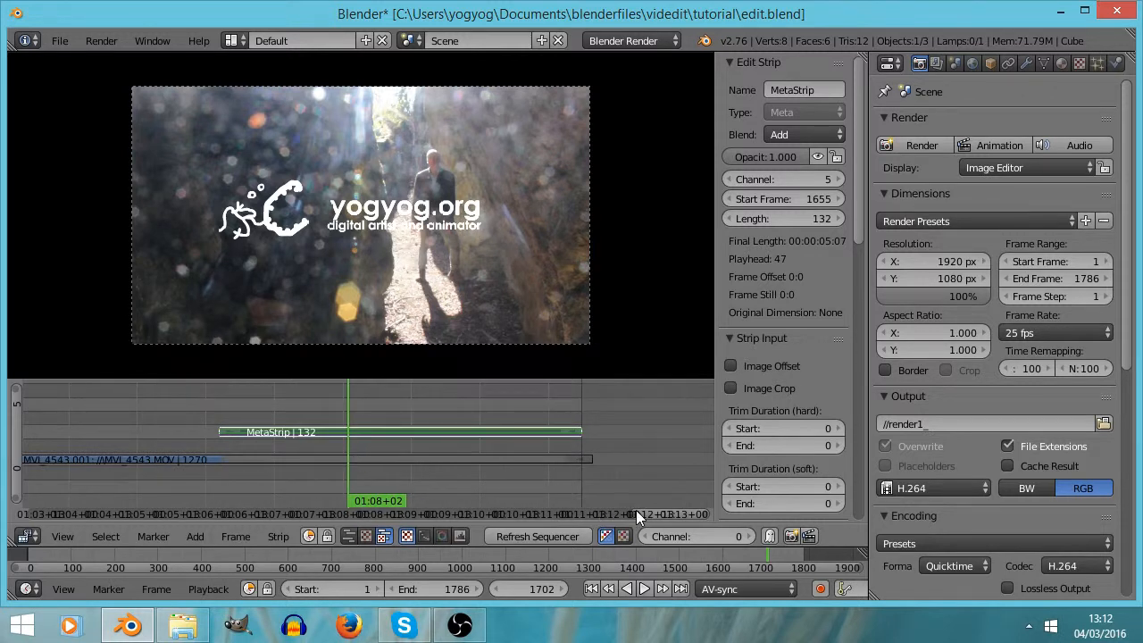
pyautogui.moveTo(635, 511); pyautogui.dragTo(418, 517)
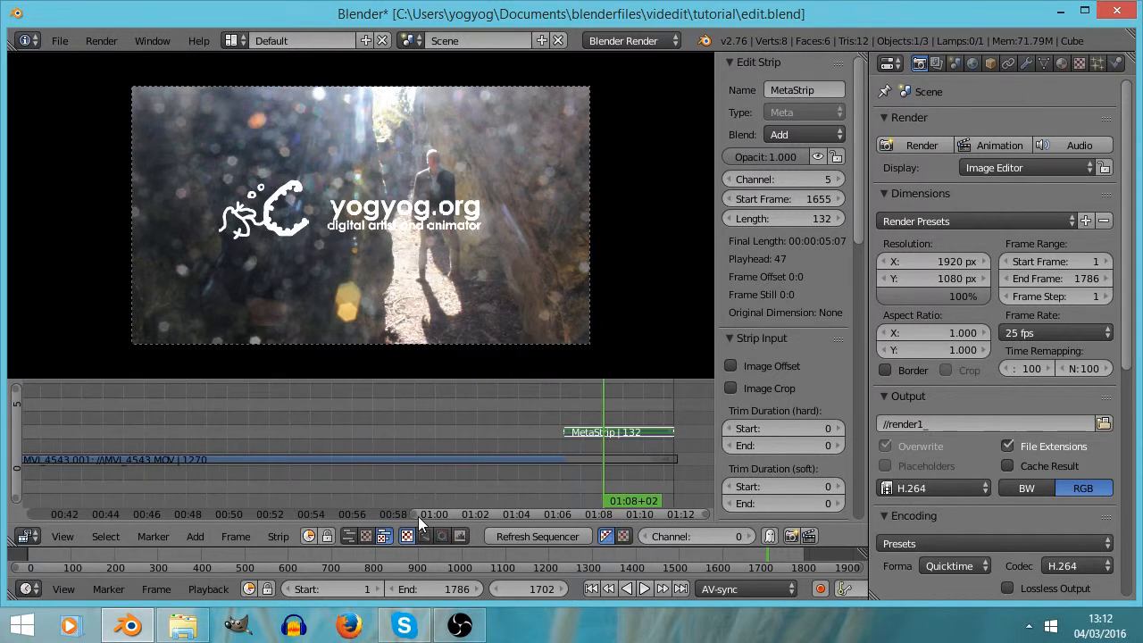
pyautogui.click(474, 437)
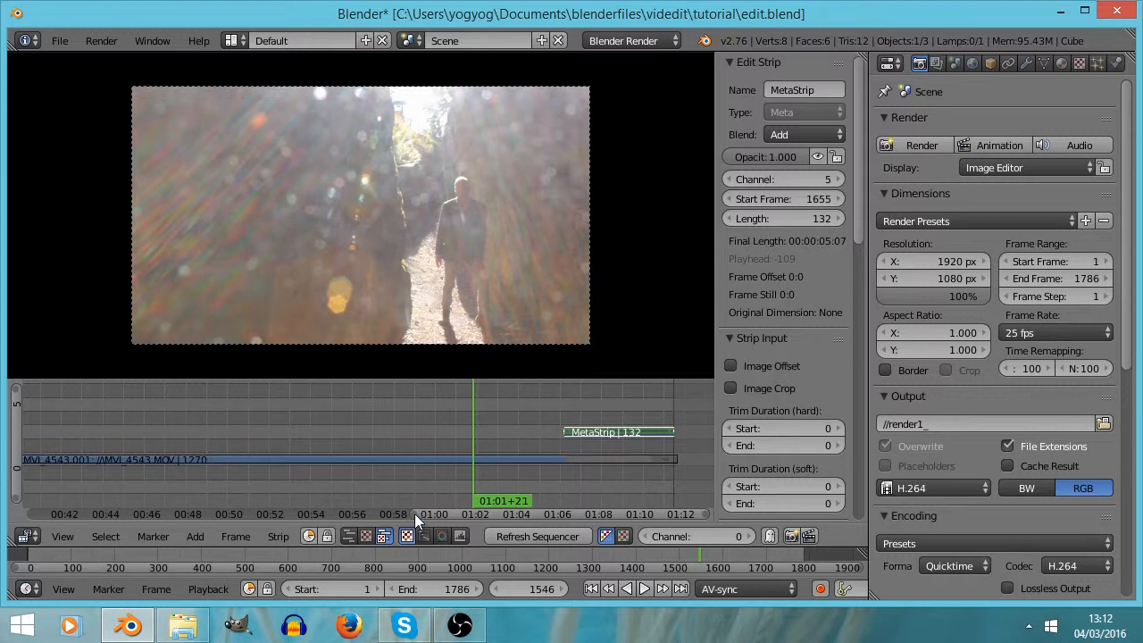
pyautogui.moveTo(415, 514); pyautogui.dragTo(26, 536)
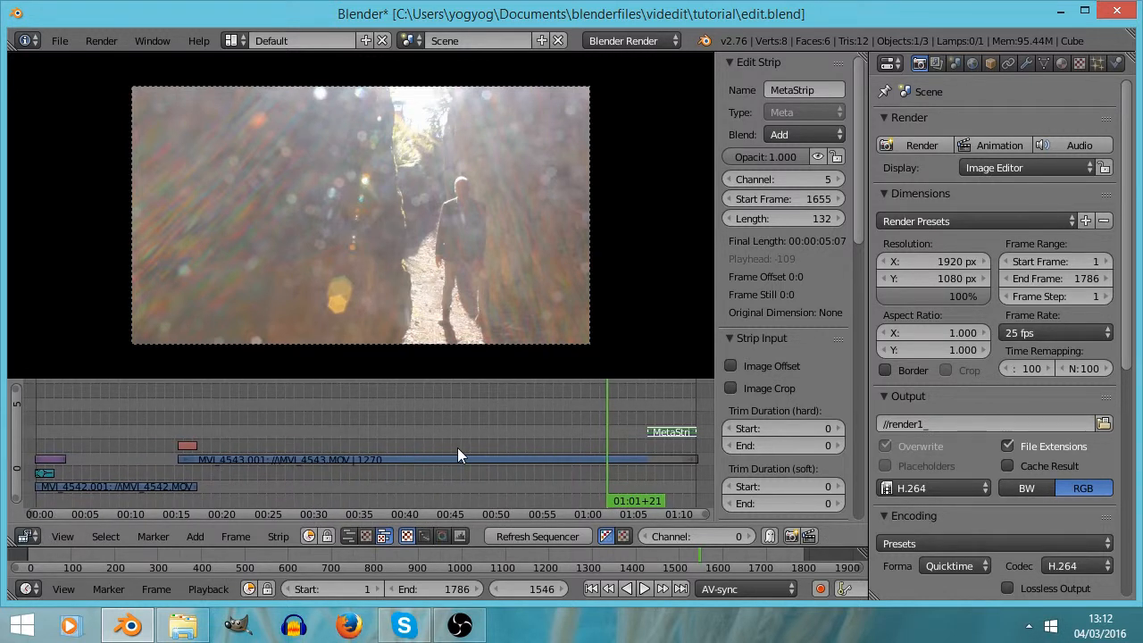